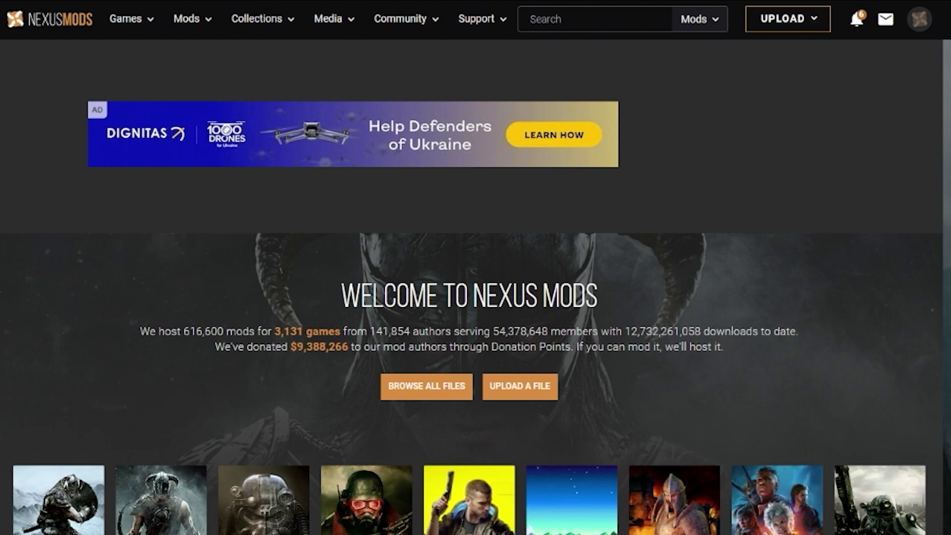
# Open the Vortex install page from the site's support section and go to the download files for its latest version
pyautogui.click(480, 18)
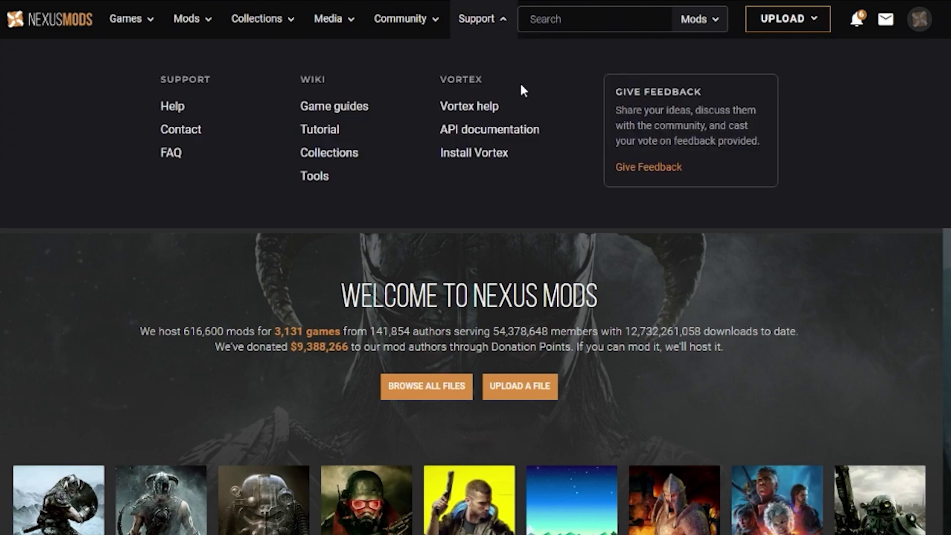
pyautogui.click(496, 162)
pyautogui.scroll(-2, 412, 378)
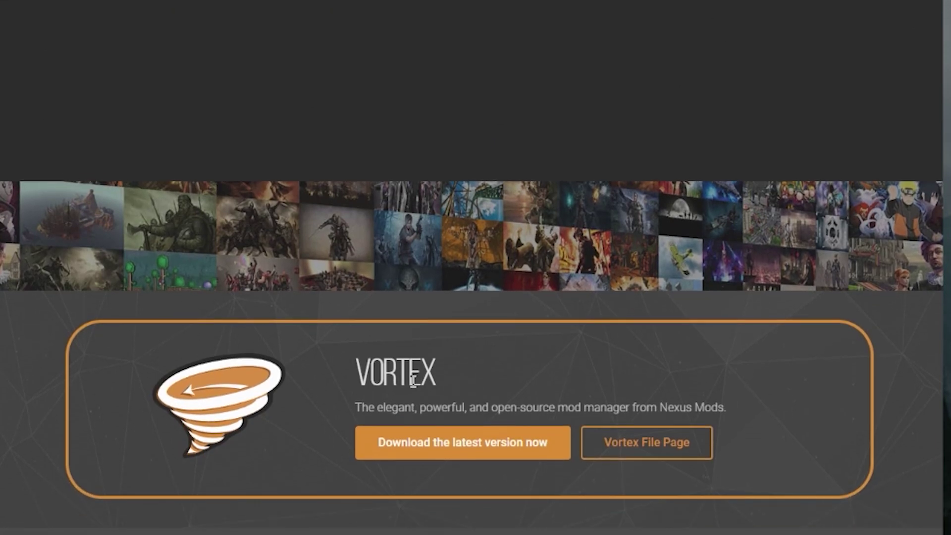
pyautogui.scroll(-2, 413, 378)
pyautogui.moveTo(452, 297); pyautogui.dragTo(354, 269)
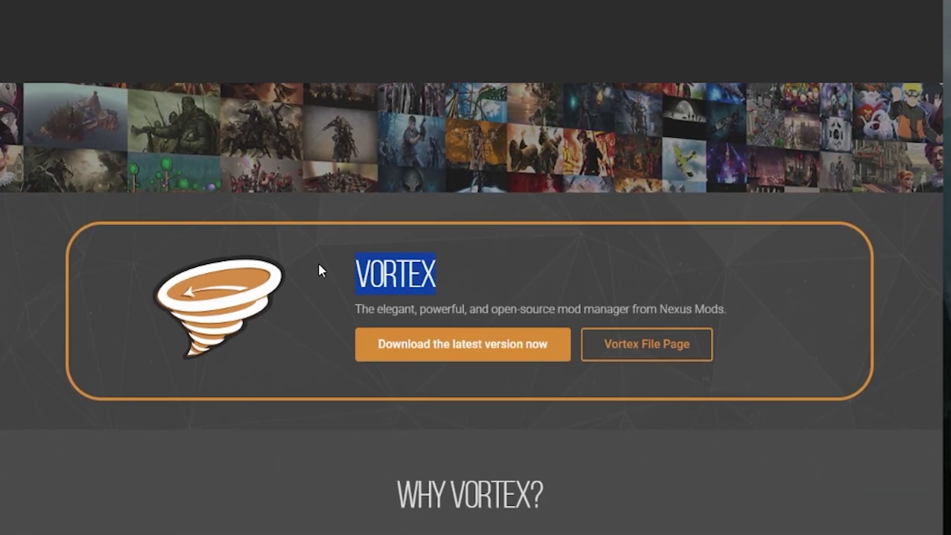
pyautogui.click(450, 277)
pyautogui.moveTo(445, 269); pyautogui.dragTo(372, 269)
pyautogui.click(486, 343)
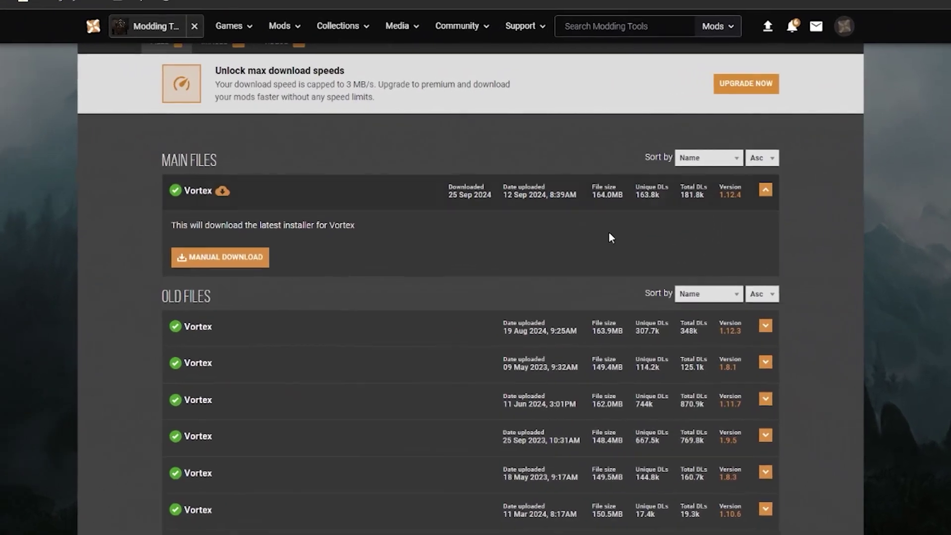
# Look through the Vortex files and request the manual download of the main file, version 1.12.4
pyautogui.scroll(-5, 352, 309)
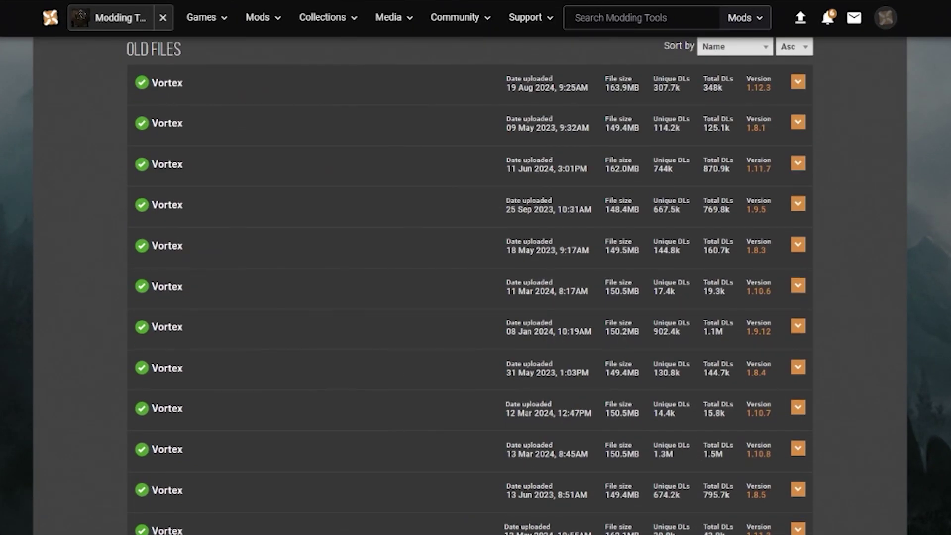
pyautogui.scroll(5, 470, 285)
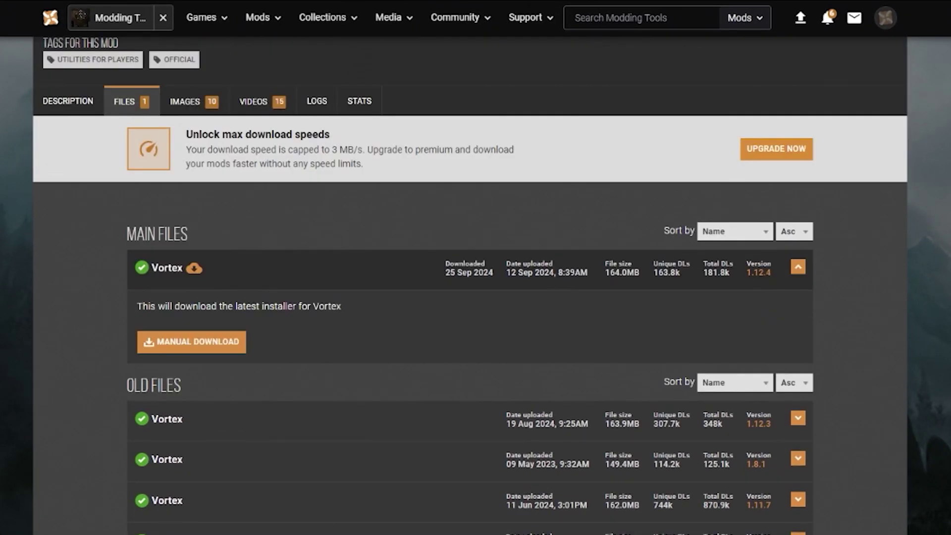
pyautogui.click(196, 344)
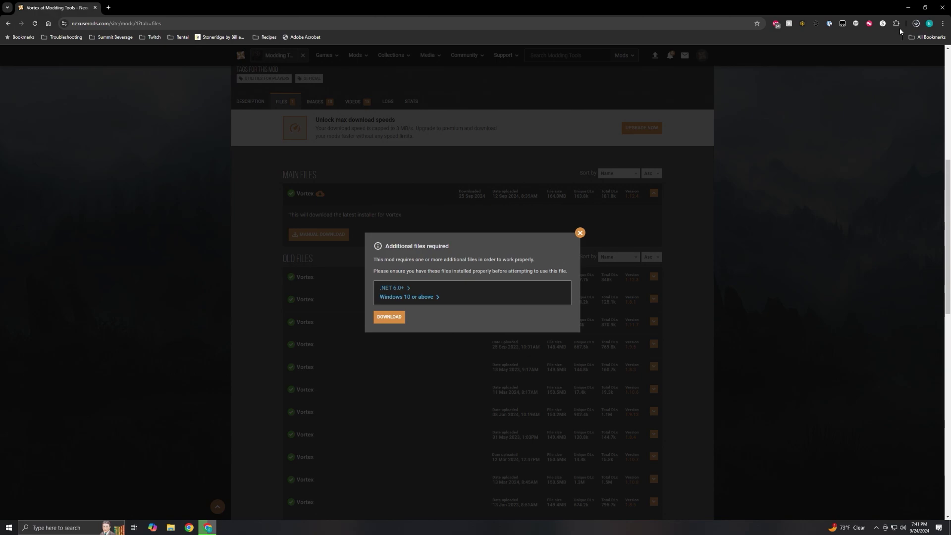
# Run the downloaded Windows Desktop Runtime 6.0.33 (x64) installer, allow its changes to the device, and complete the installation
pyautogui.click(915, 28)
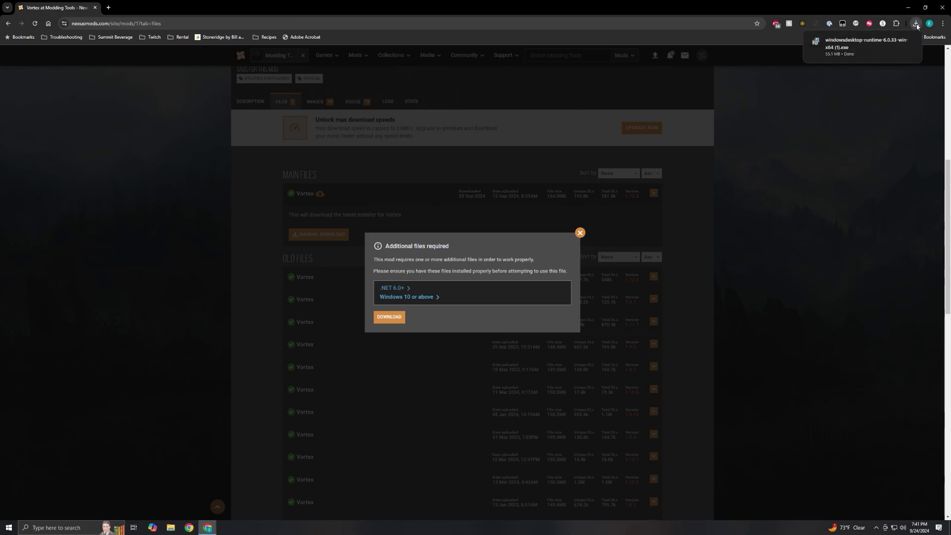
pyautogui.click(861, 49)
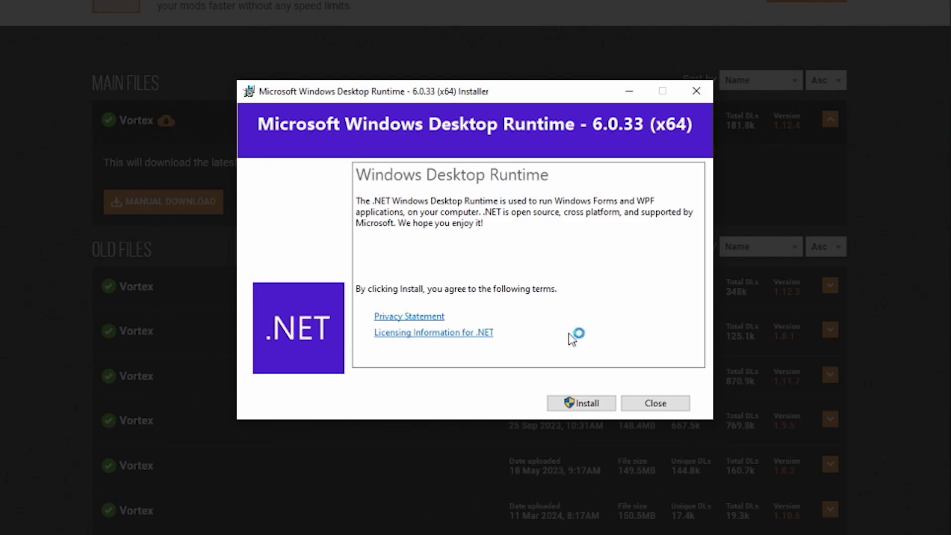
pyautogui.click(594, 408)
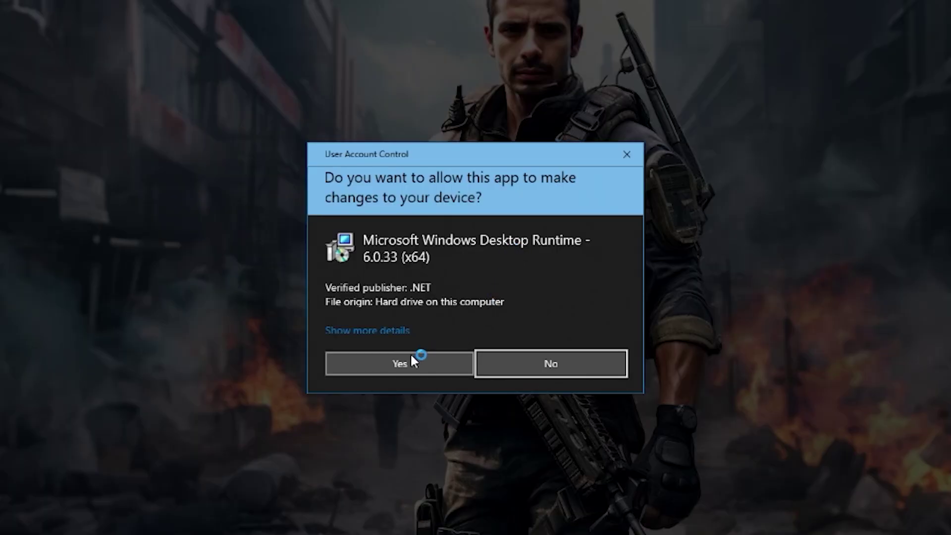
pyautogui.click(409, 359)
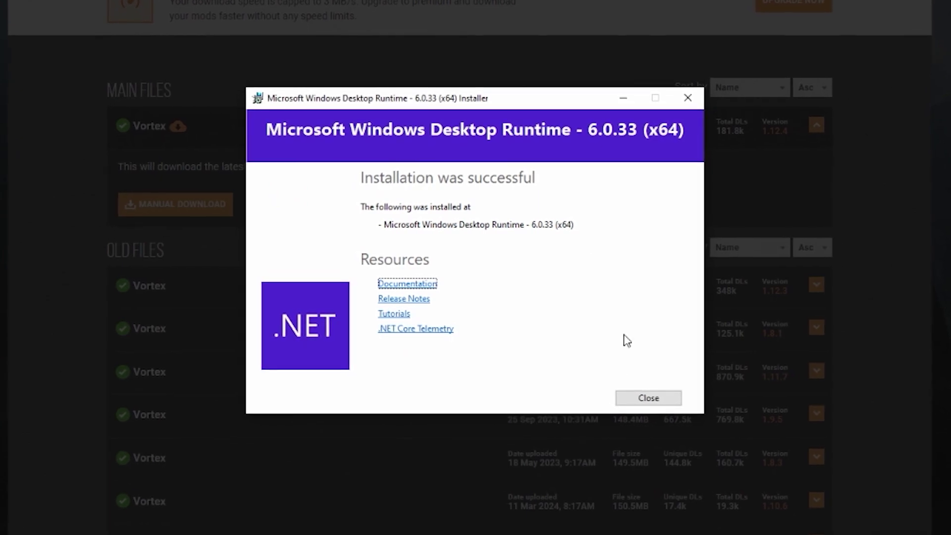
pyautogui.click(630, 401)
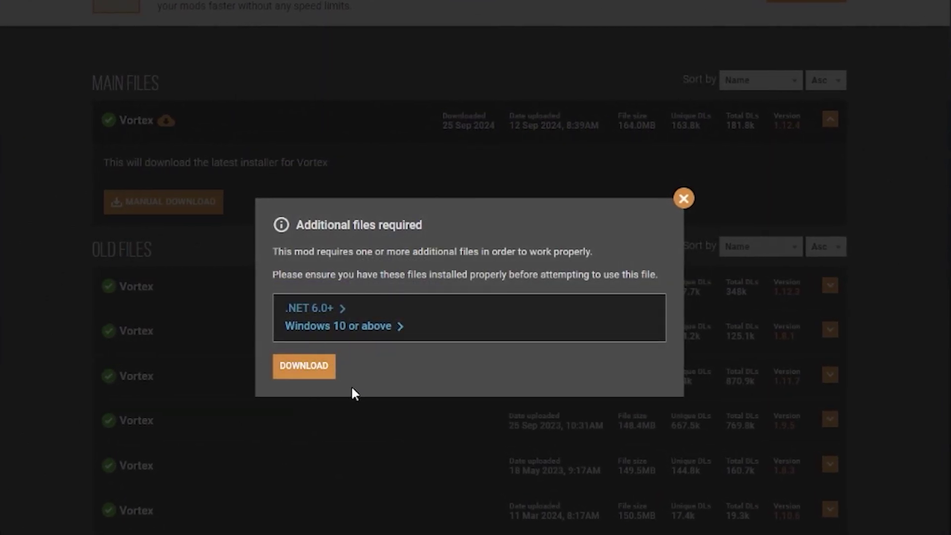
# Download Vortex with the slow option, install it in C:\Program Files\Black Tree Gaming Ltd\Vortex, and finish setup with Run Vortex enabled
pyautogui.click(303, 366)
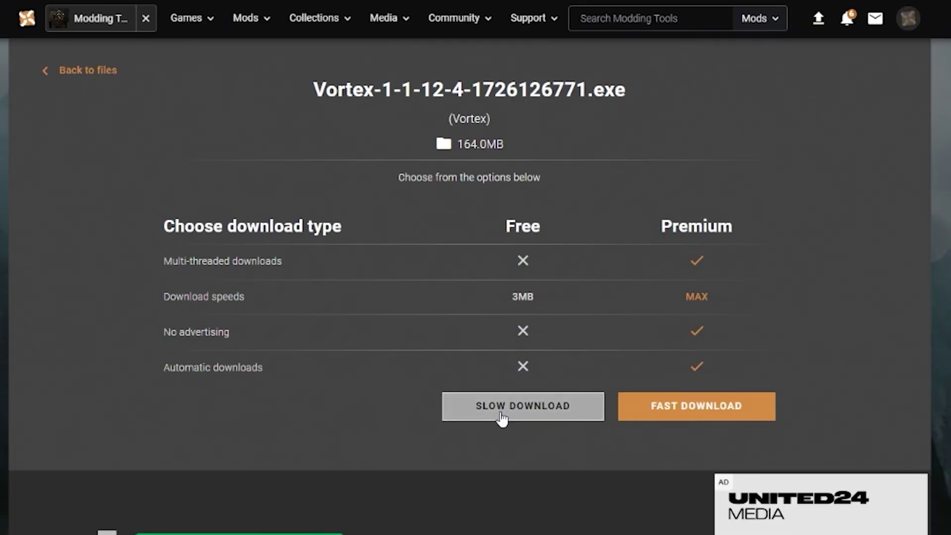
pyautogui.click(513, 413)
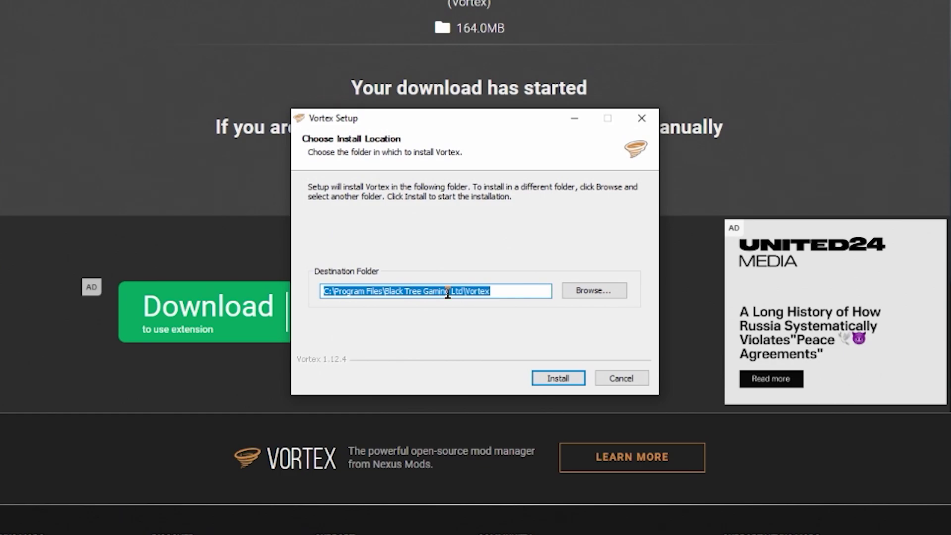
pyautogui.click(542, 376)
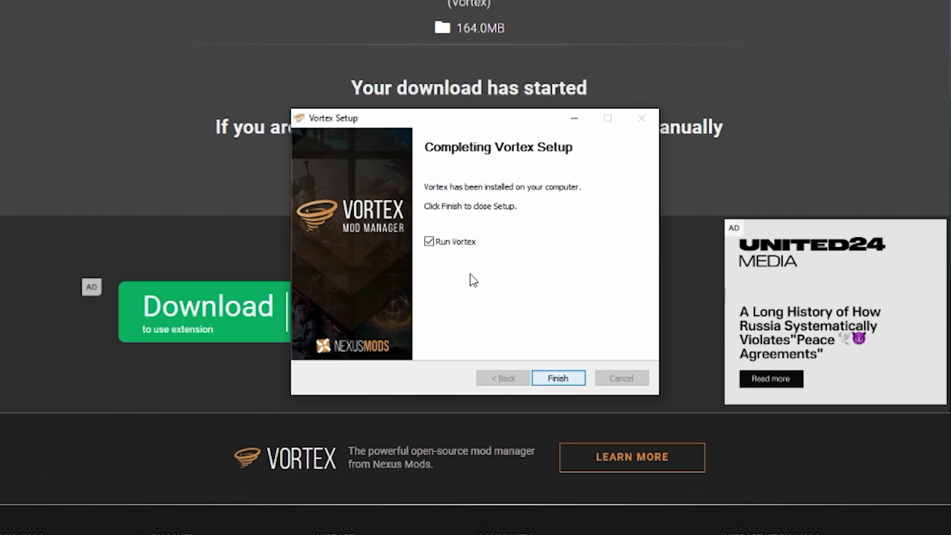
pyautogui.click(559, 380)
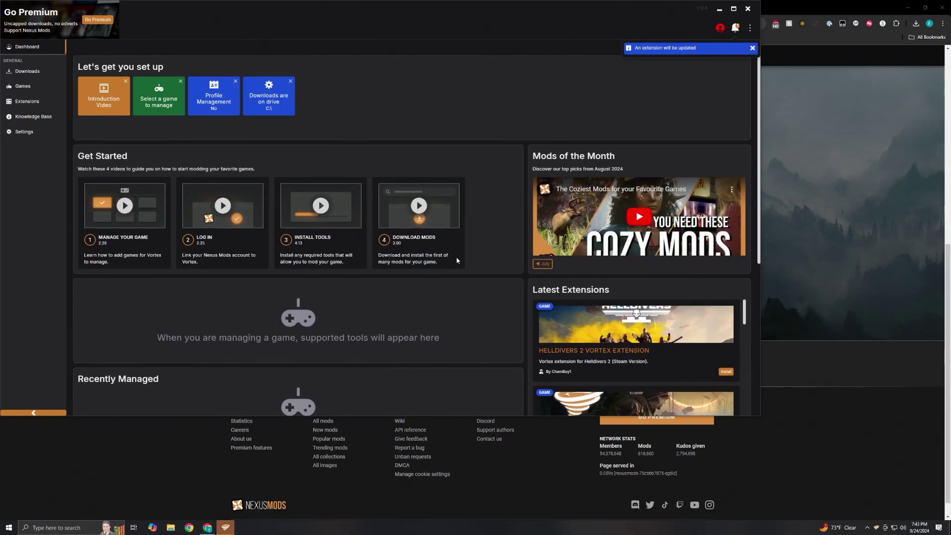
# Search the Vortex games for "LOCK" and choose to manage LOCKDOWN Protocol
pyautogui.moveTo(265, 16); pyautogui.dragTo(356, 64)
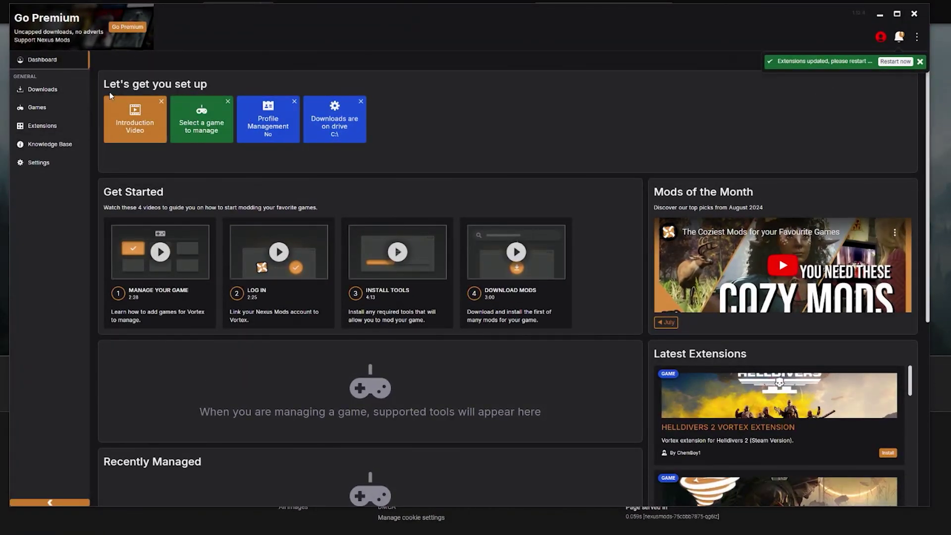
pyautogui.click(46, 108)
pyautogui.click(155, 96)
pyautogui.write('LOCK')
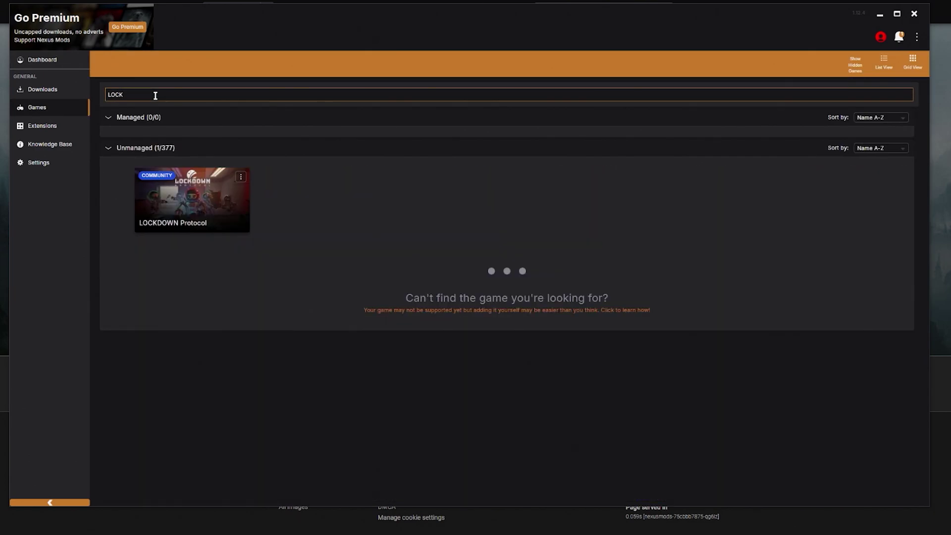
pyautogui.click(192, 201)
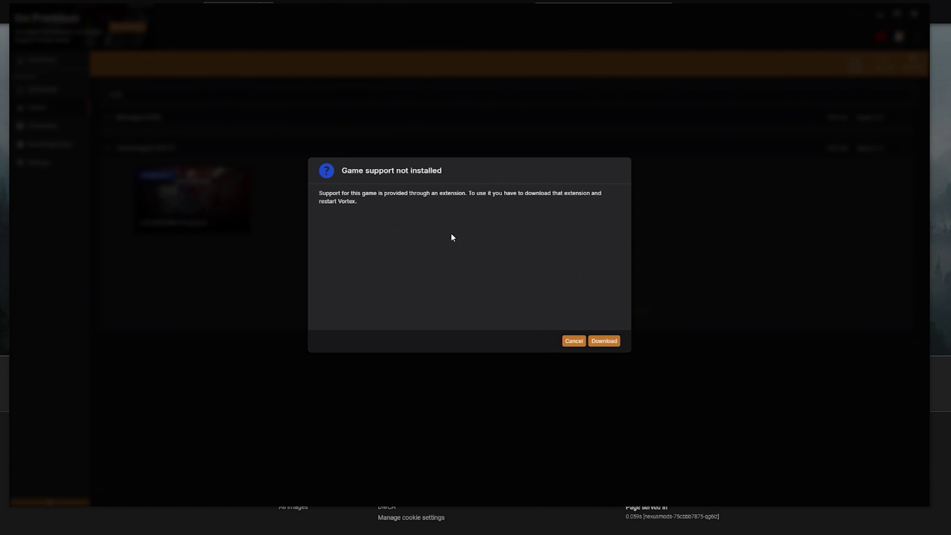
# Request the game's support extension, start the Nexus Mods login, and authorise Vortex to access the account
pyautogui.click(605, 341)
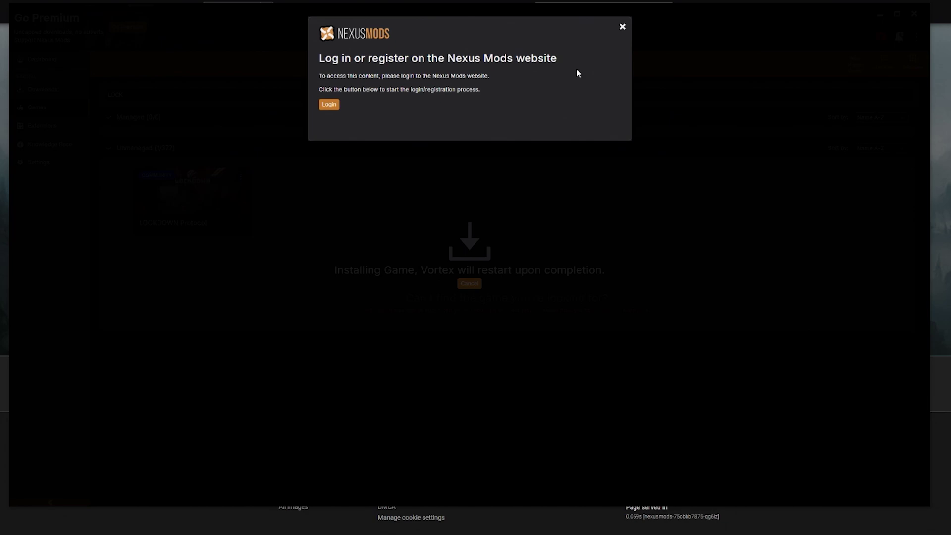
pyautogui.click(331, 107)
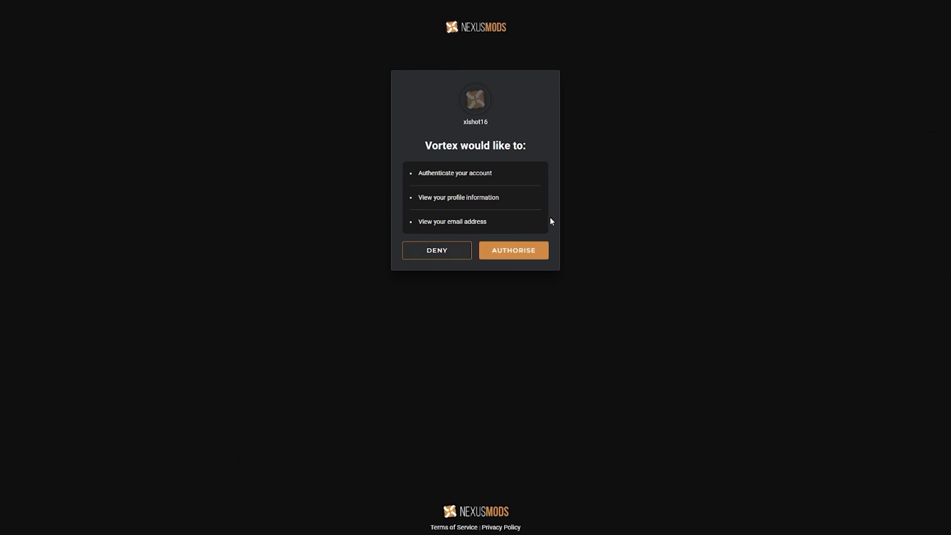
pyautogui.click(522, 260)
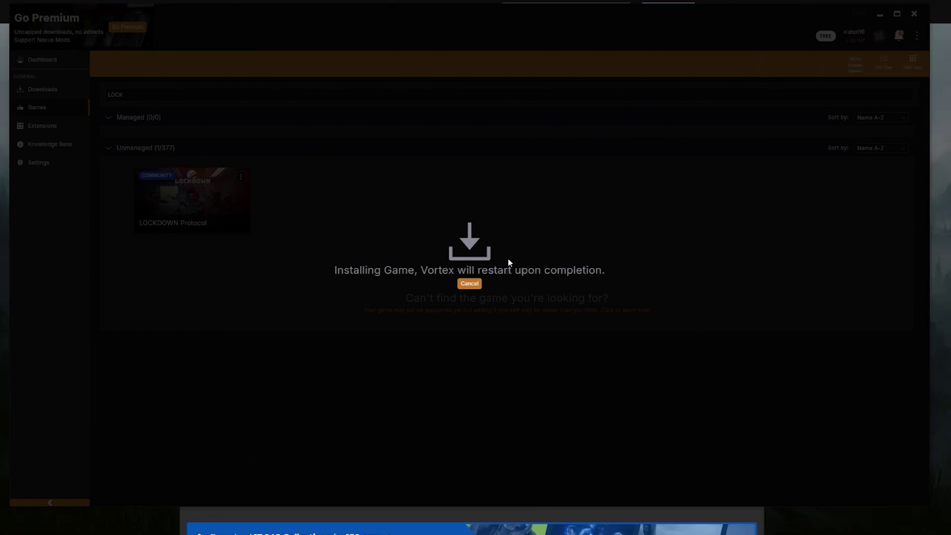
# Cancel the pending game install, then manage LOCKDOWN Protocol again and download its support extension
pyautogui.click(469, 285)
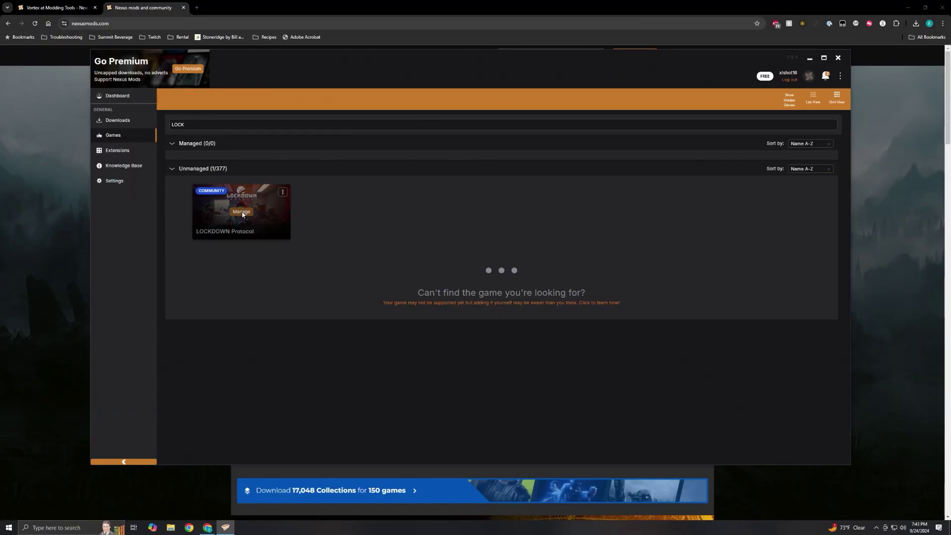
pyautogui.click(242, 212)
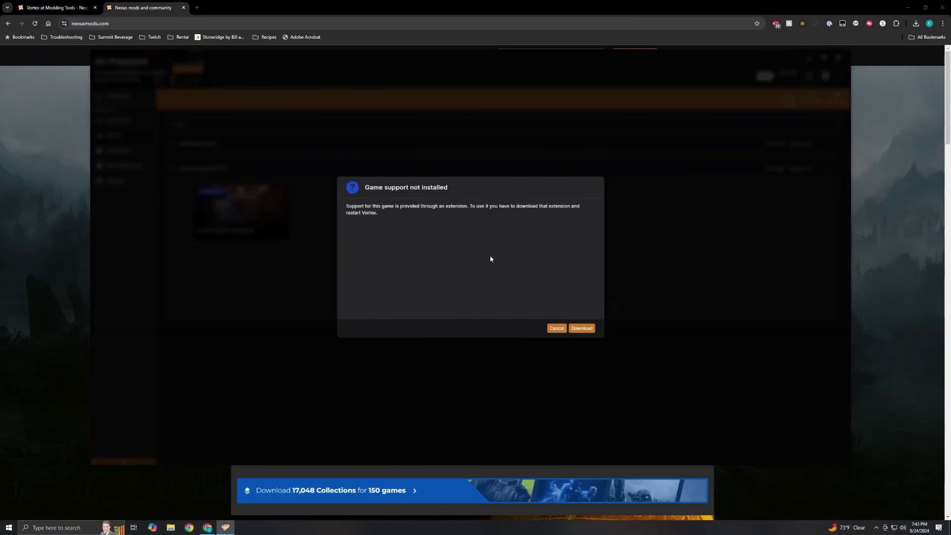
pyautogui.click(582, 328)
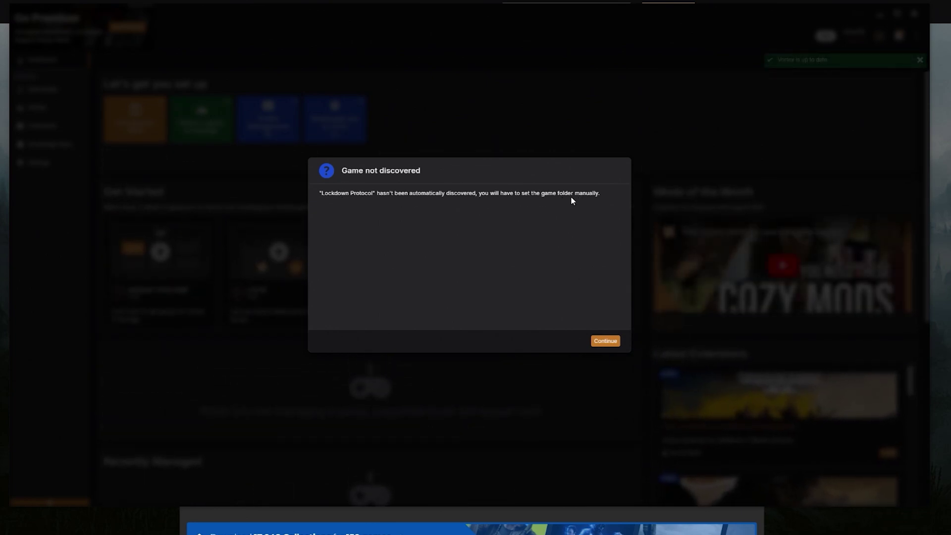
# Set the game folder to LockdownProtocol inside Steam's LOCKDOWN Protocol directory and select Steam as the game store
pyautogui.click(602, 341)
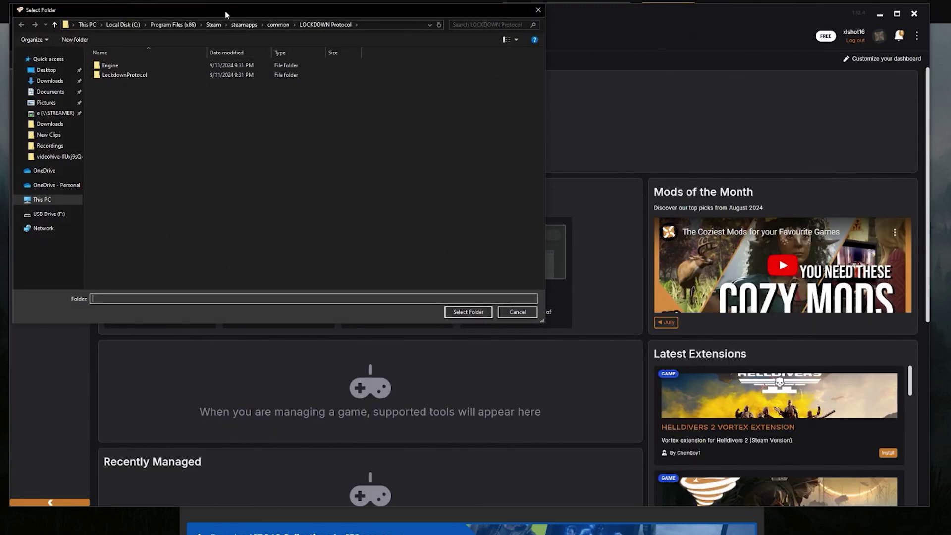
pyautogui.moveTo(225, 10); pyautogui.dragTo(378, 60)
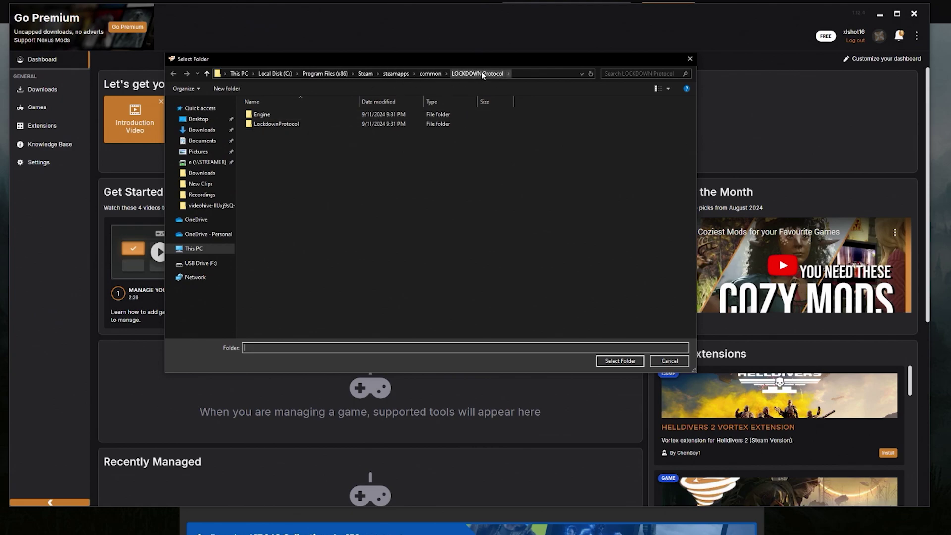
pyautogui.click(267, 127)
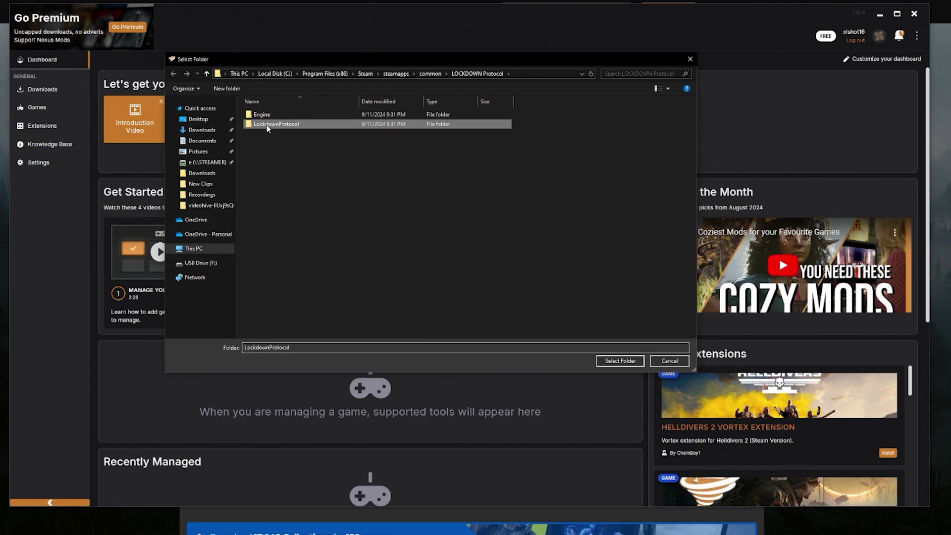
pyautogui.click(621, 361)
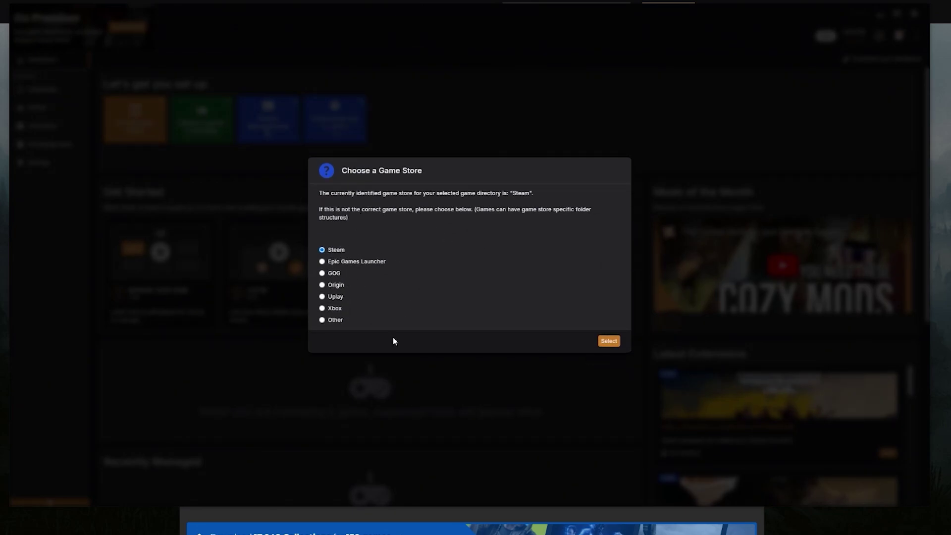
pyautogui.click(609, 340)
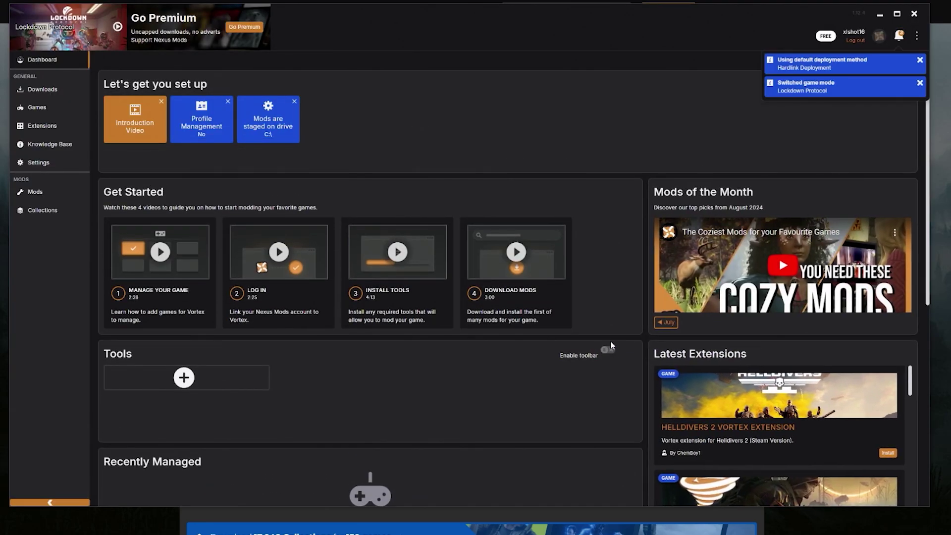
# Go from the managed LOCKDOWN Protocol game to its Nexus Mods page and open the PlayerPlusPlus mod
pyautogui.click(44, 113)
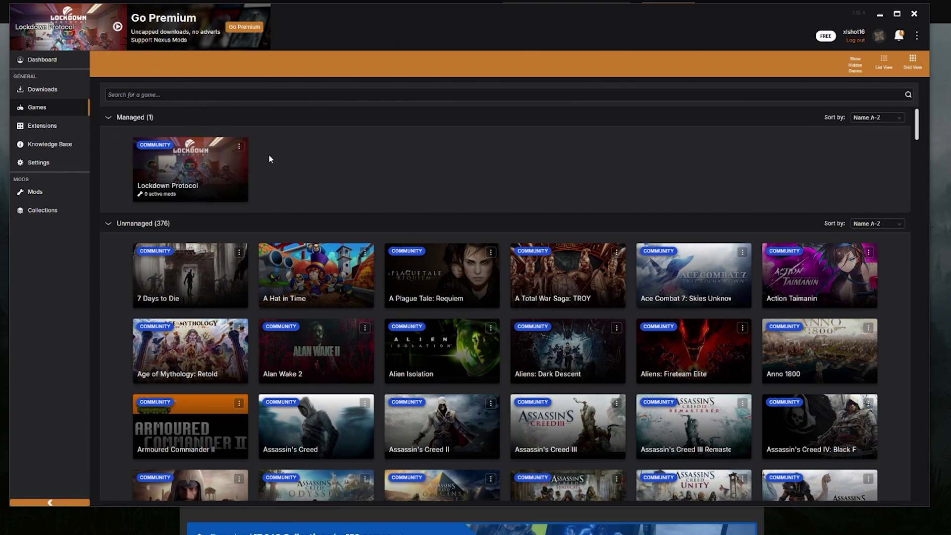
pyautogui.click(241, 147)
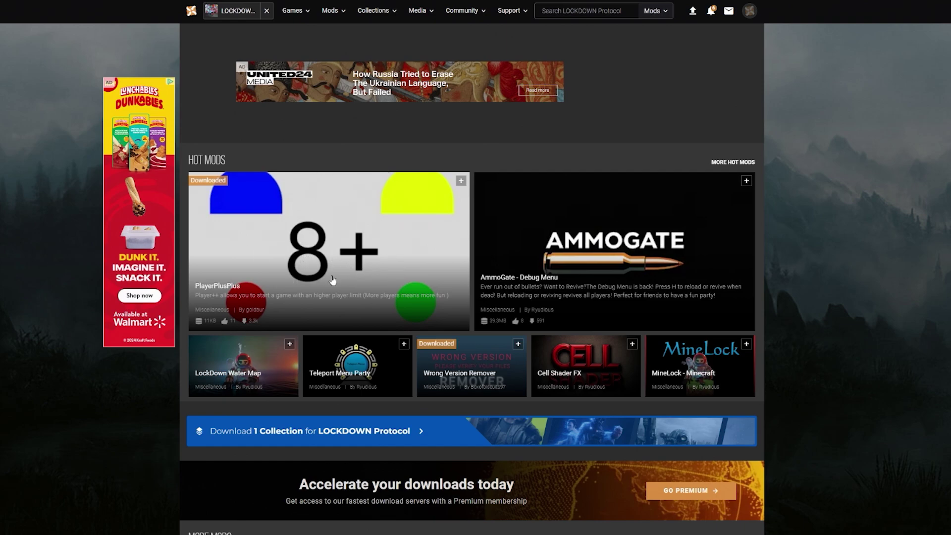
pyautogui.click(341, 231)
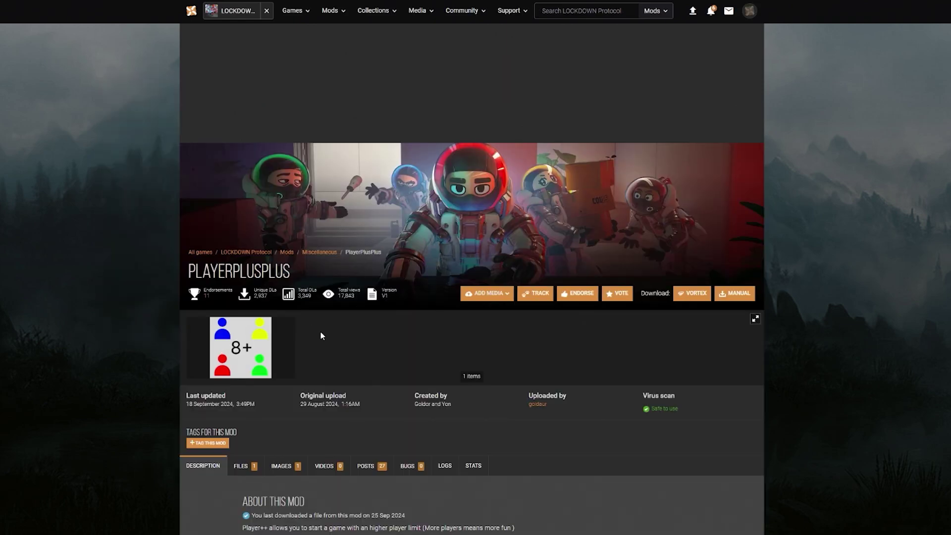
# Download PlayerPlusPlus for Vortex with the free slow download and let the browser hand it over to Vortex
pyautogui.scroll(-3, 628, 223)
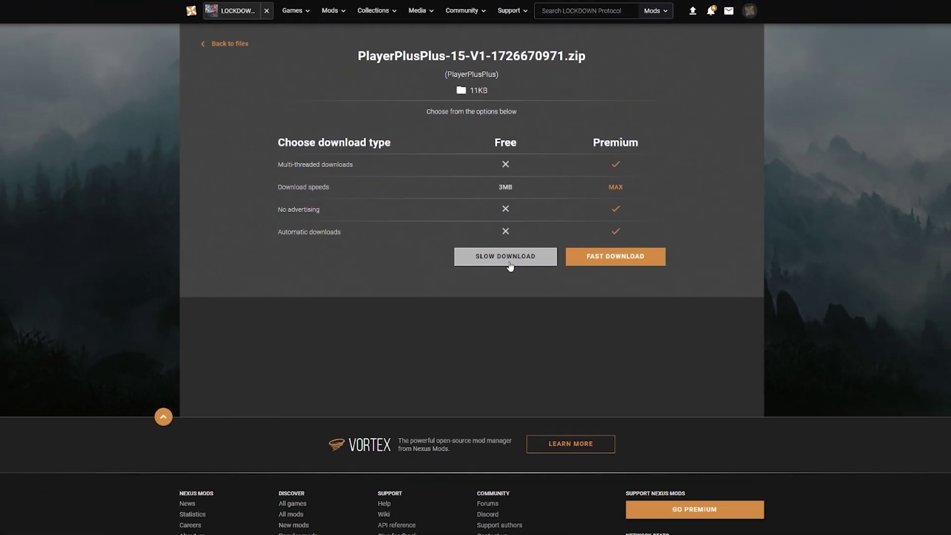
pyautogui.click(510, 266)
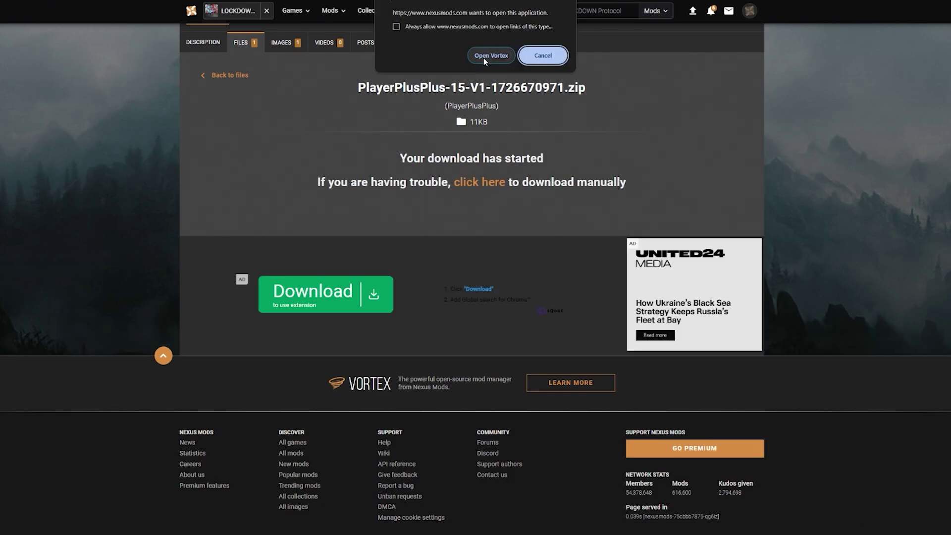
pyautogui.click(484, 58)
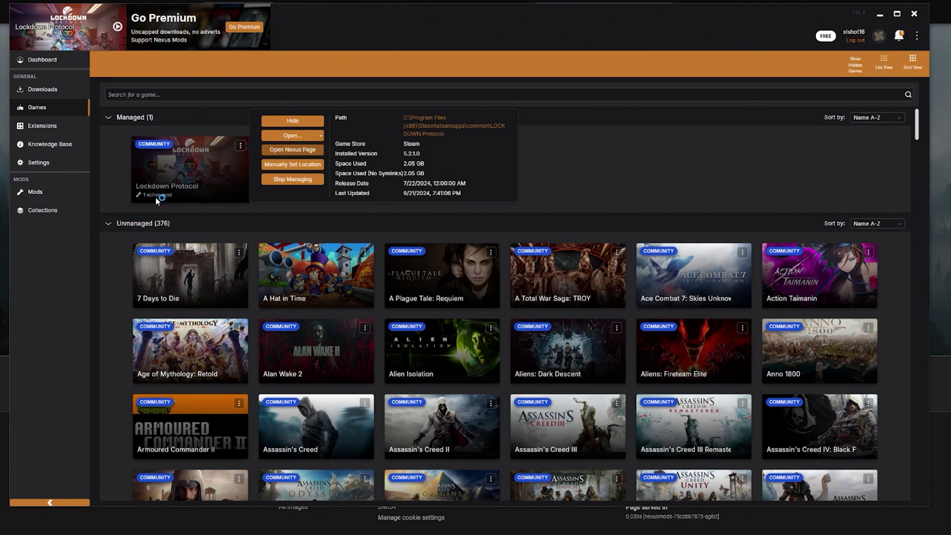
# Check the status of PlayerPlusPlus in Vortex's list of installed mods
pyautogui.click(40, 194)
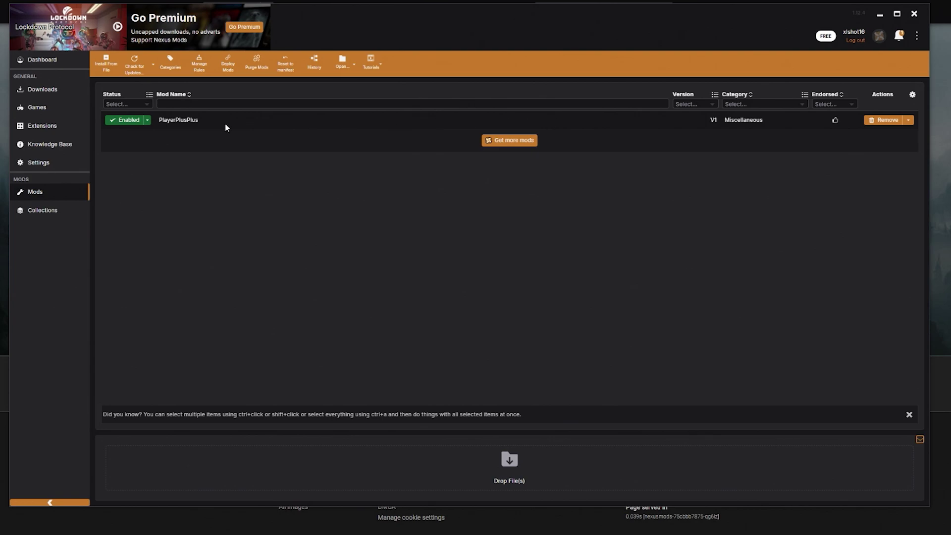
pyautogui.click(145, 120)
pyautogui.click(266, 137)
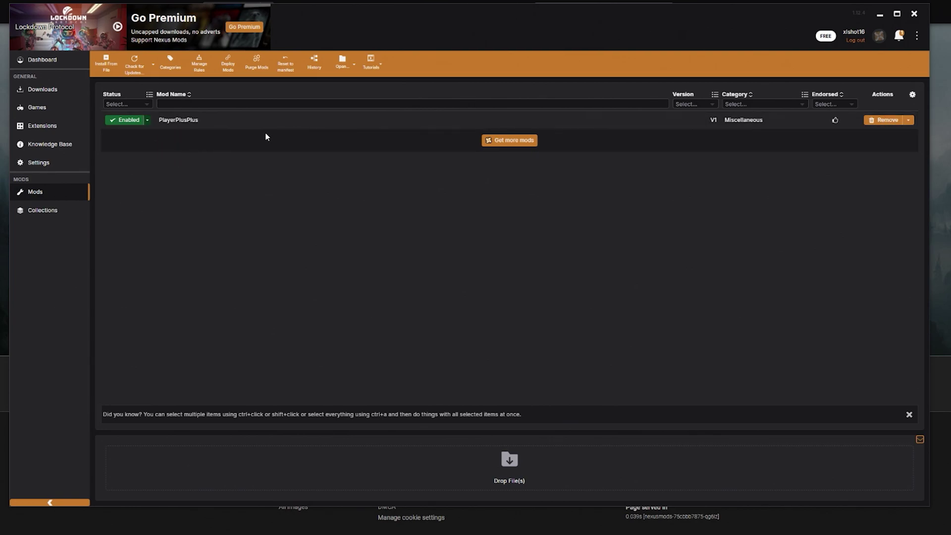
pyautogui.click(129, 119)
# Return to the managed LOCKDOWN Protocol game, go to Nexus Mods and open the full list of its mods
pyautogui.click(49, 108)
pyautogui.moveTo(241, 148)
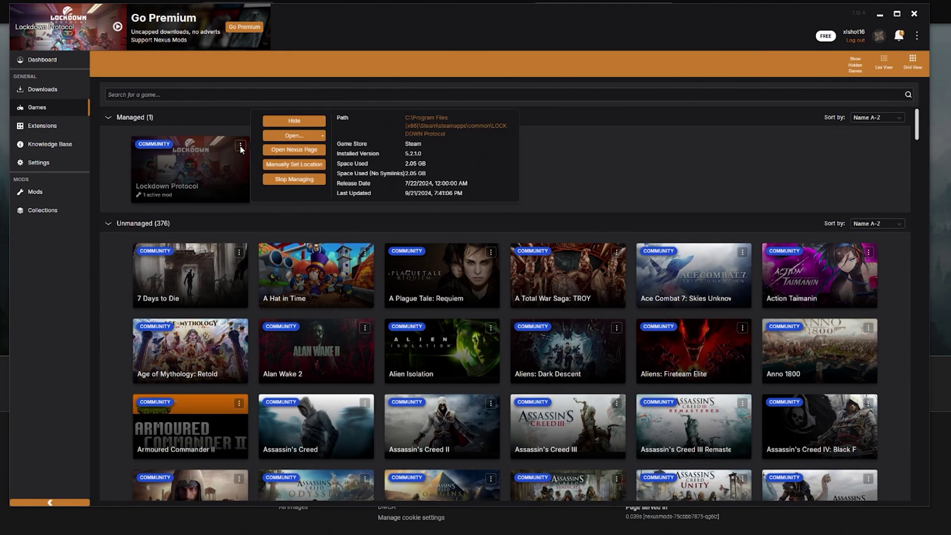
pyautogui.click(301, 152)
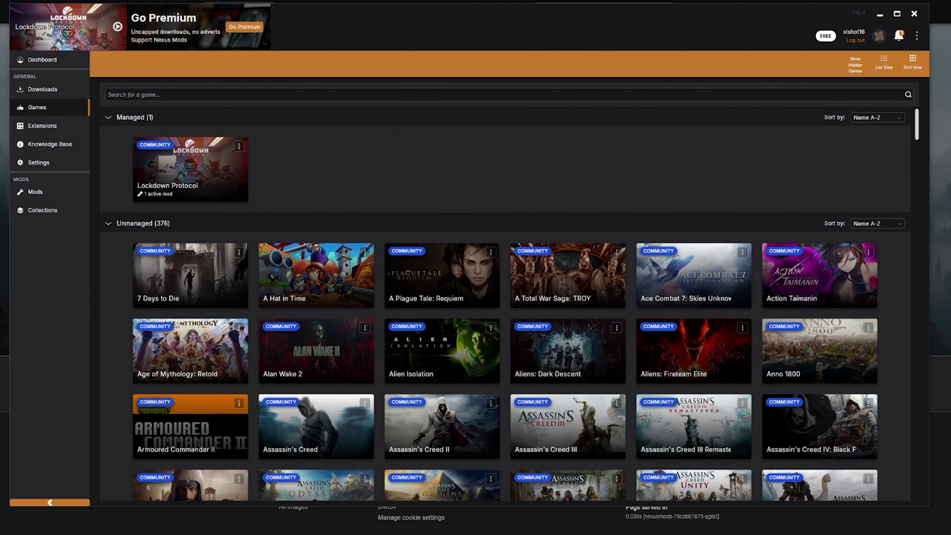
pyautogui.scroll(6, 246, 66)
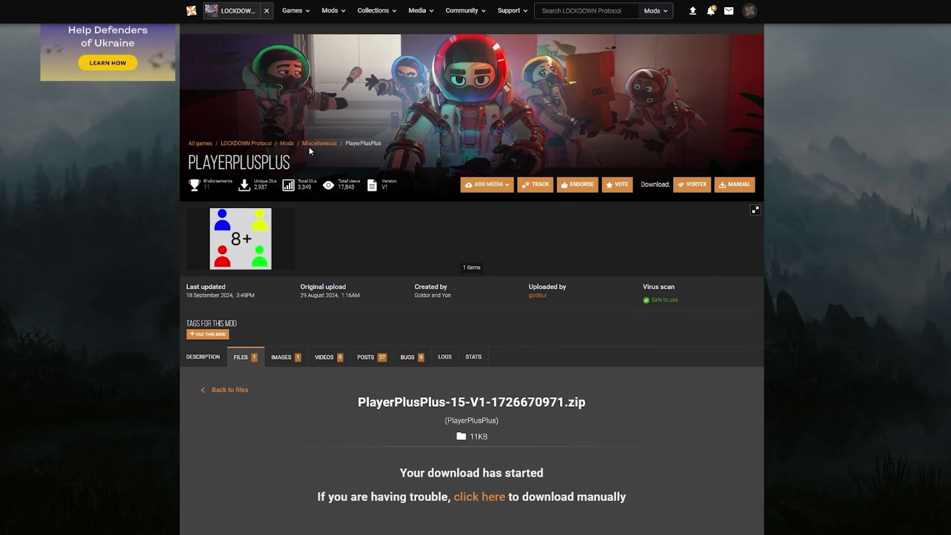
pyautogui.click(287, 143)
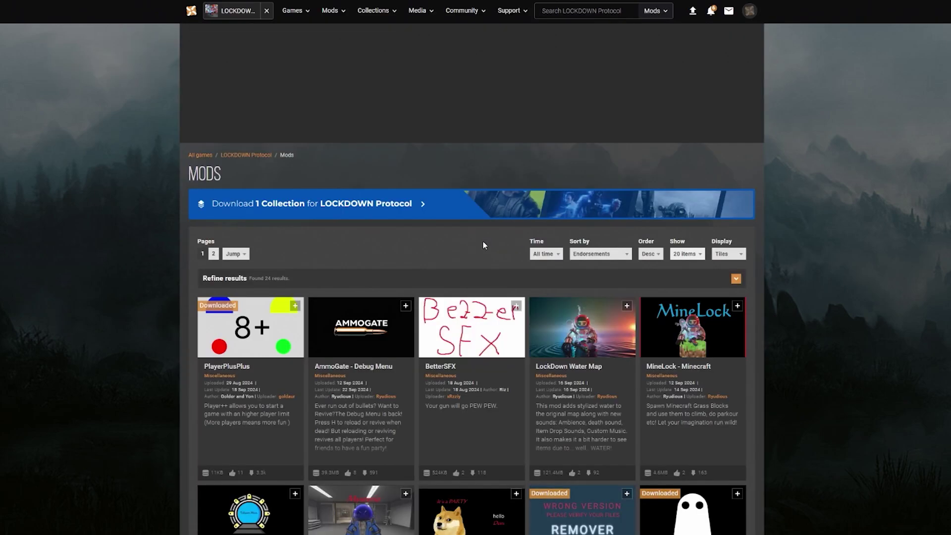
# Browse the LOCKDOWN Protocol mods and open the Ghost Teleport mod
pyautogui.scroll(-5, 539, 349)
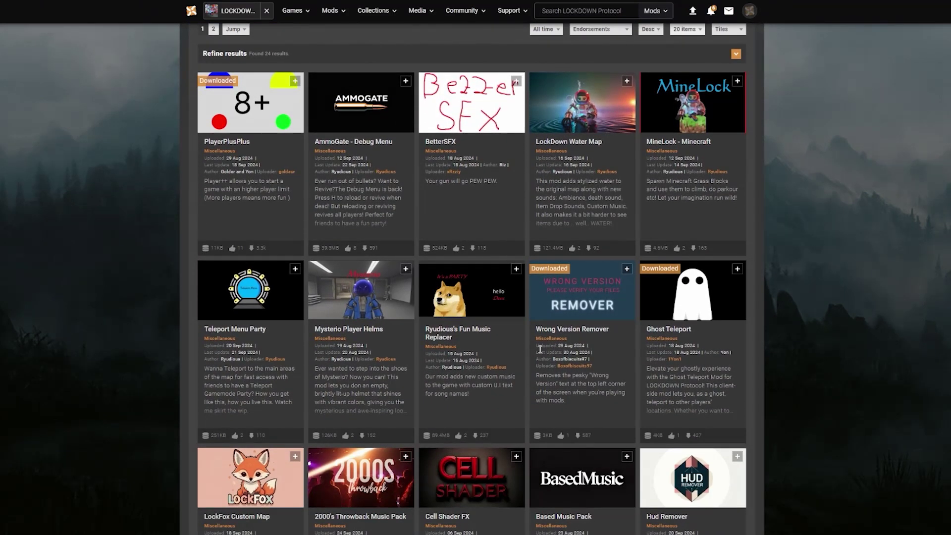
pyautogui.scroll(-1, 540, 349)
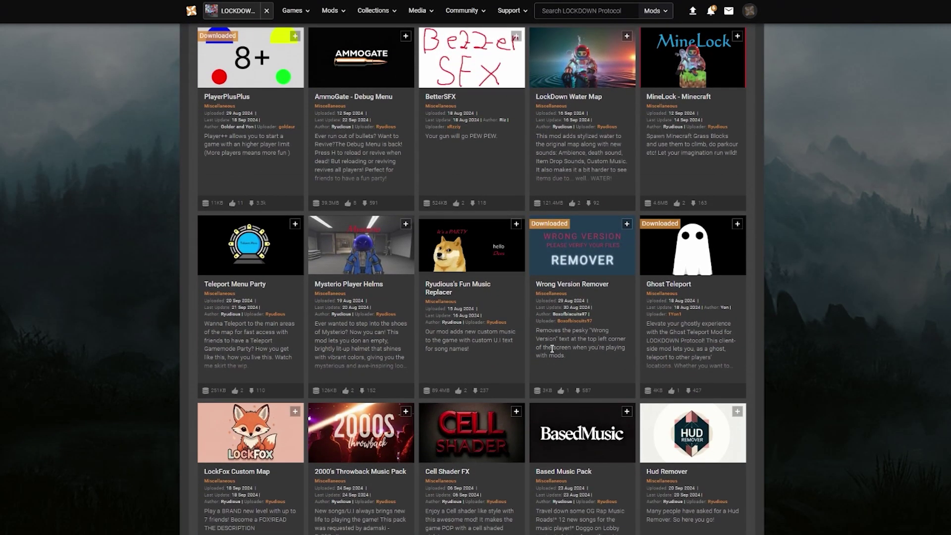
pyautogui.click(715, 235)
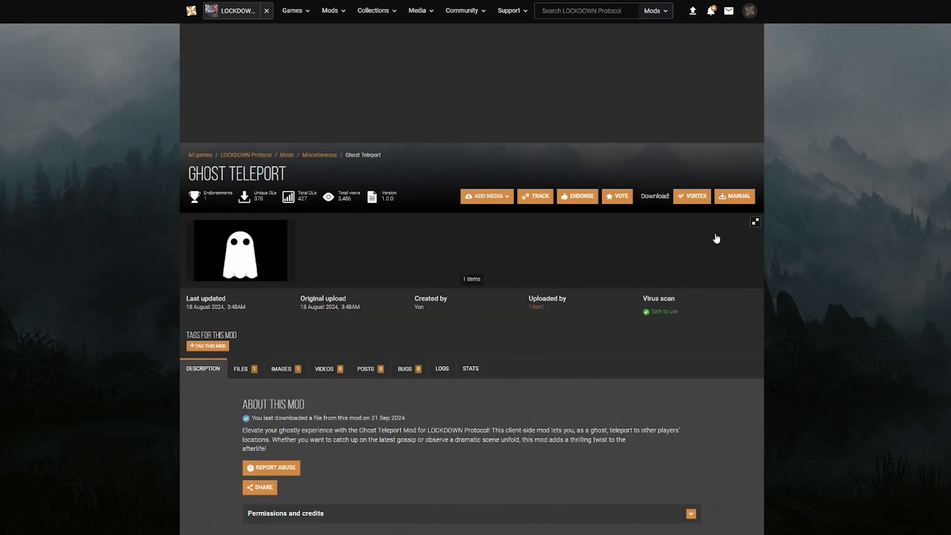
# Download Ghost Teleport into Vortex with the free slow download and check it in the installed mods list
pyautogui.click(698, 198)
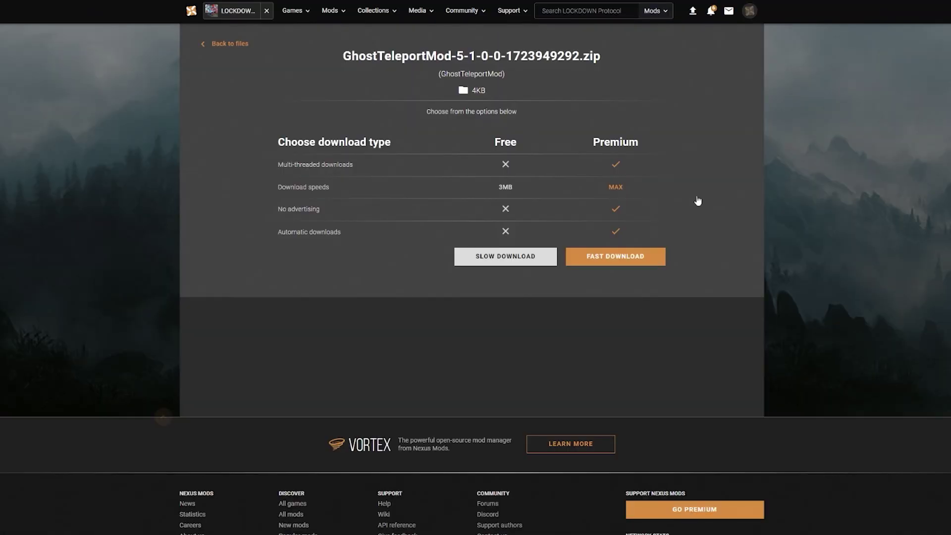
pyautogui.click(502, 258)
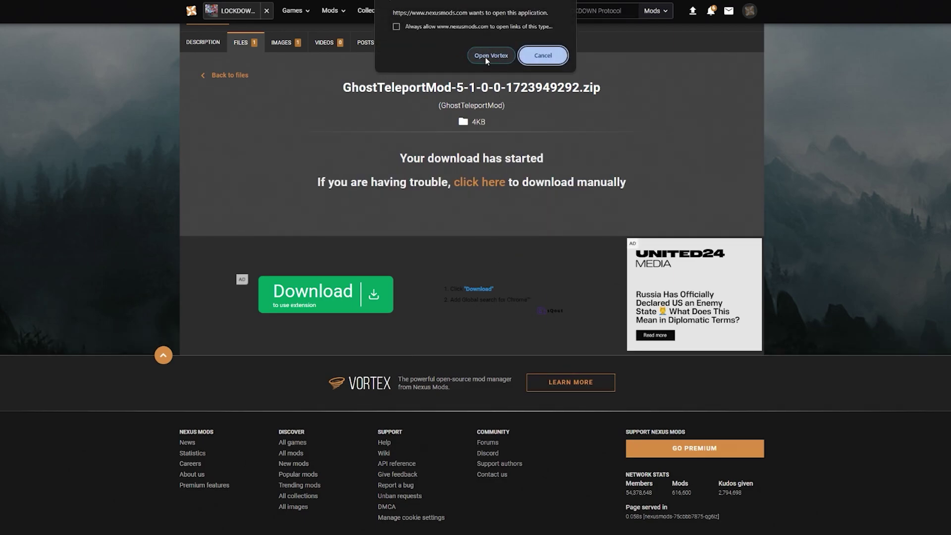
pyautogui.click(485, 56)
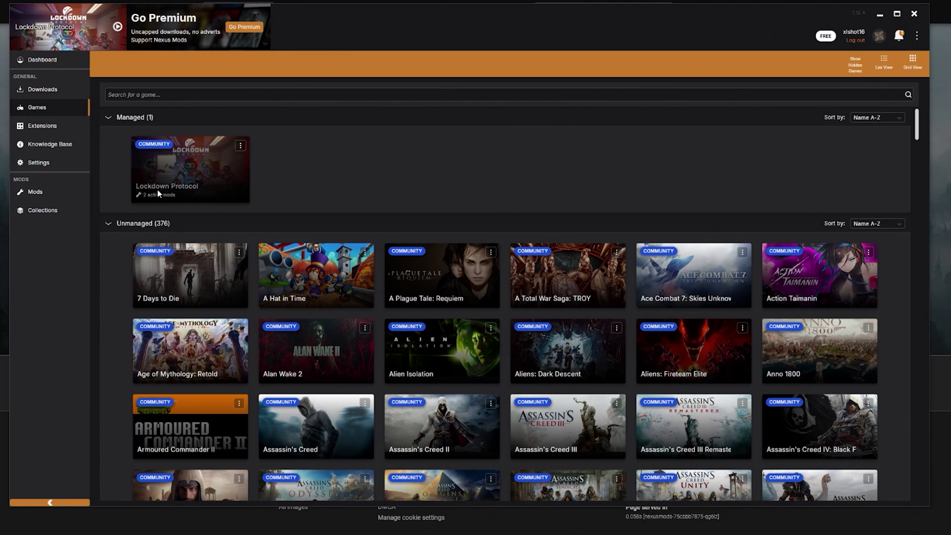
pyautogui.click(45, 191)
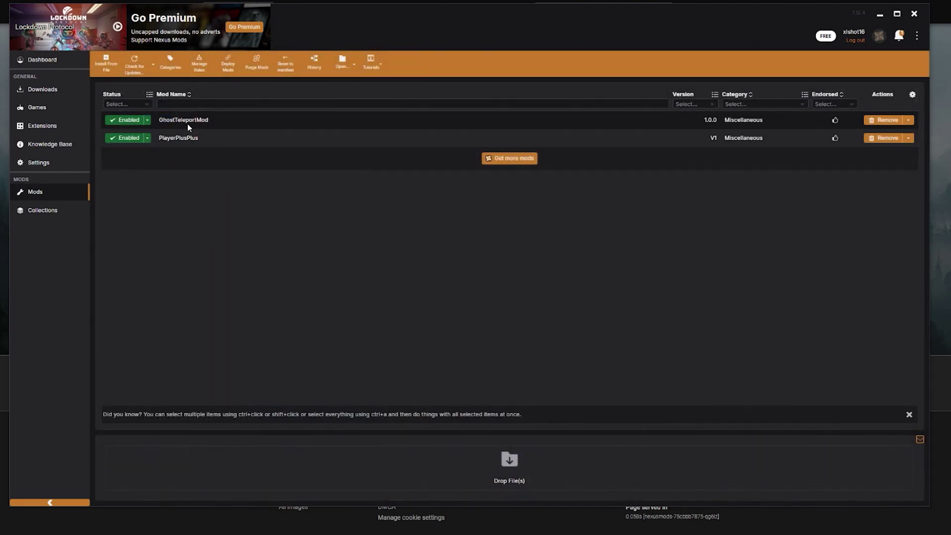